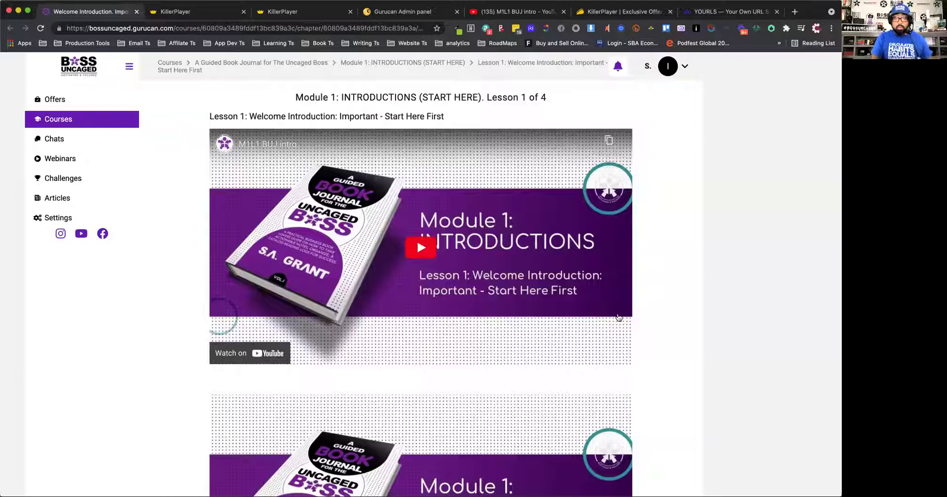
Step: Play the standard YouTube embed in the Lesson 1 page briefly and pause it
scroll(619, 317, down, 1)
scroll(618, 317, down, 3)
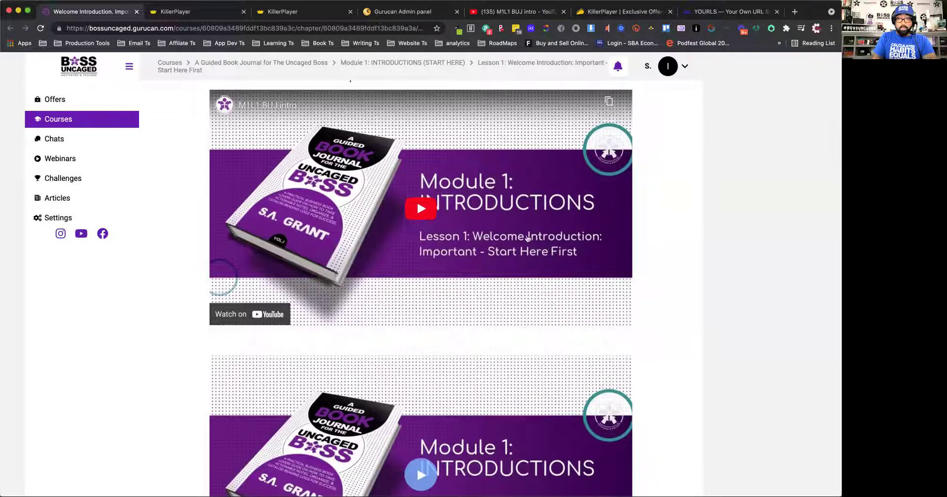
click(422, 210)
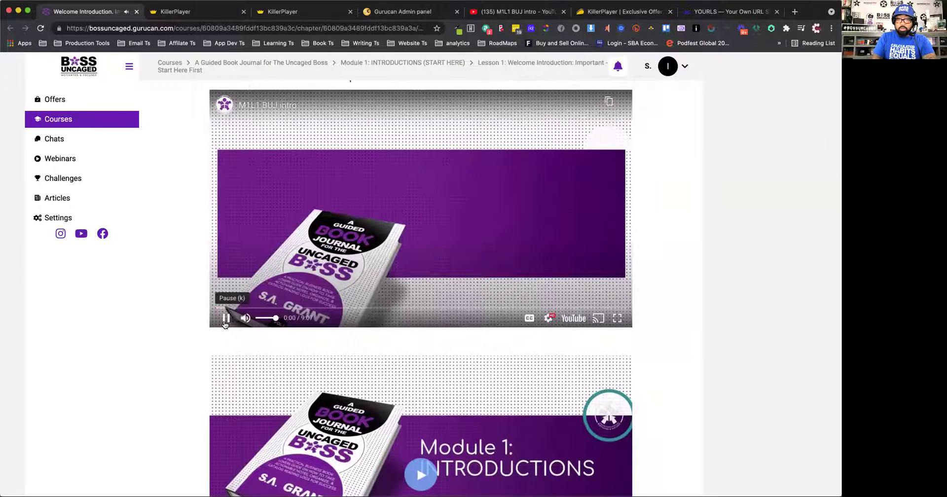
click(225, 318)
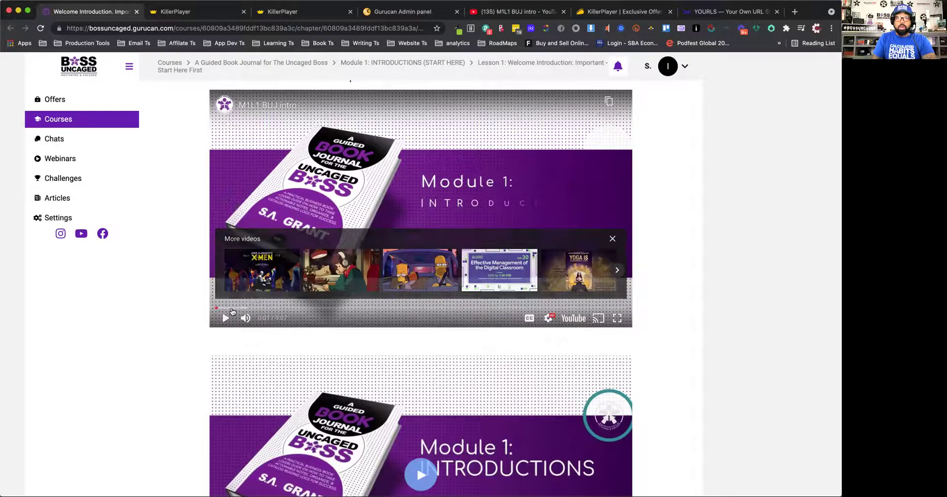
Step: Start the custom-skinned video player below the YouTube embed to try out its playback
scroll(515, 339, down, 4)
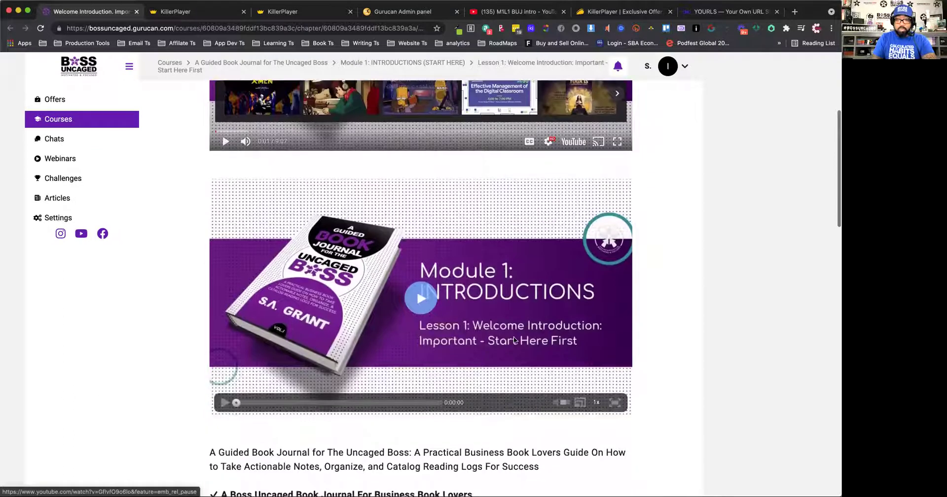
scroll(513, 340, up, 5)
scroll(514, 339, down, 2)
scroll(513, 340, down, 3)
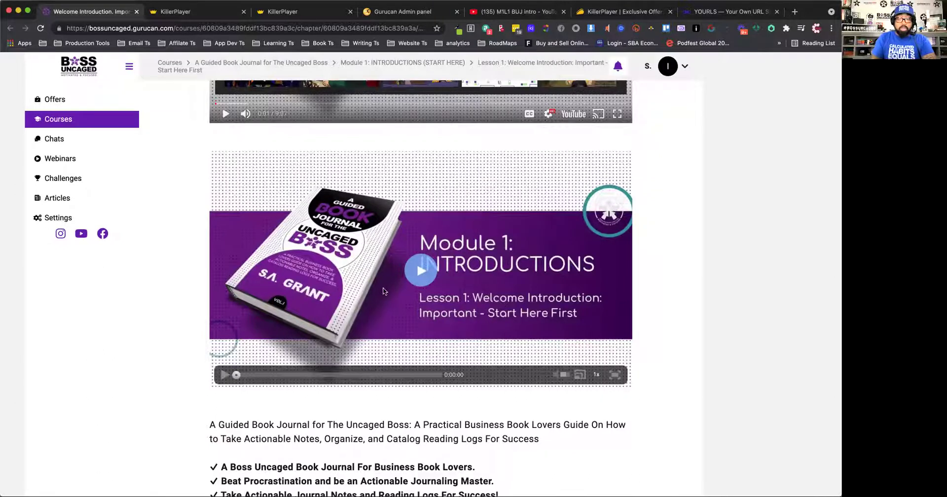
click(214, 378)
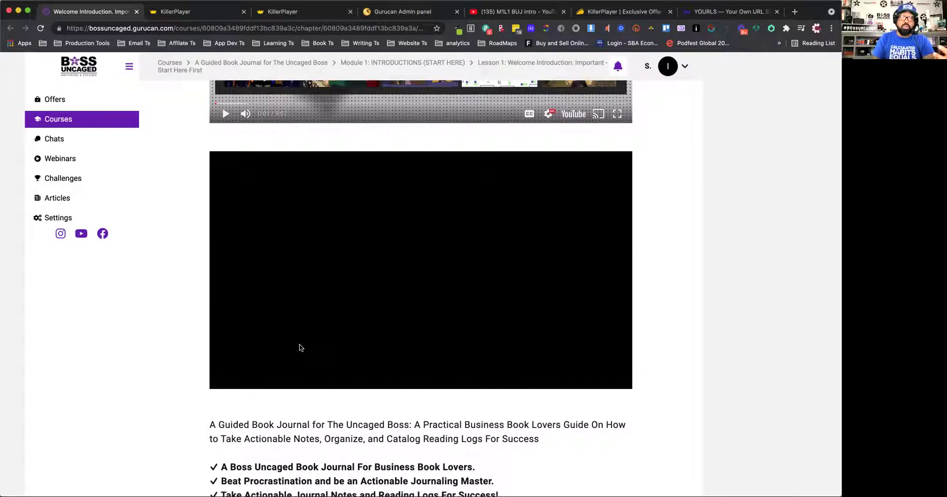
click(299, 348)
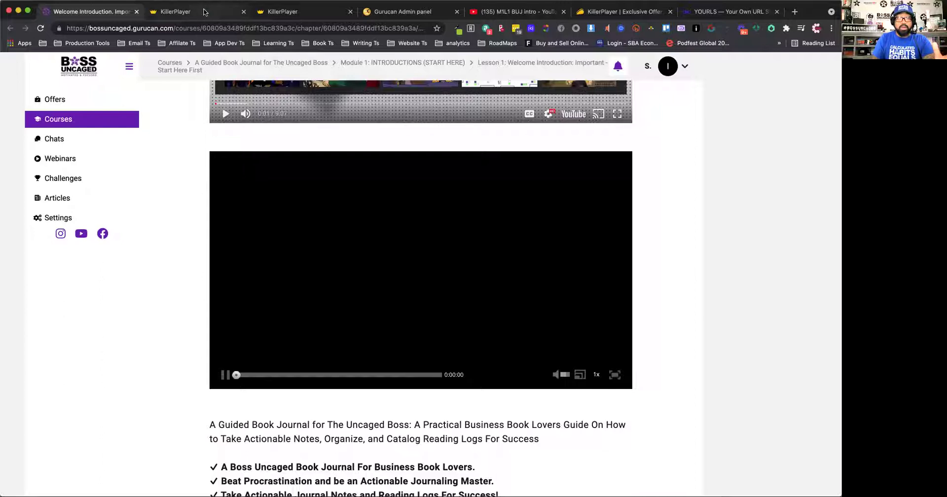
Step: Copy the share link of the M1L1 BUJ intro video on YouTube
click(204, 12)
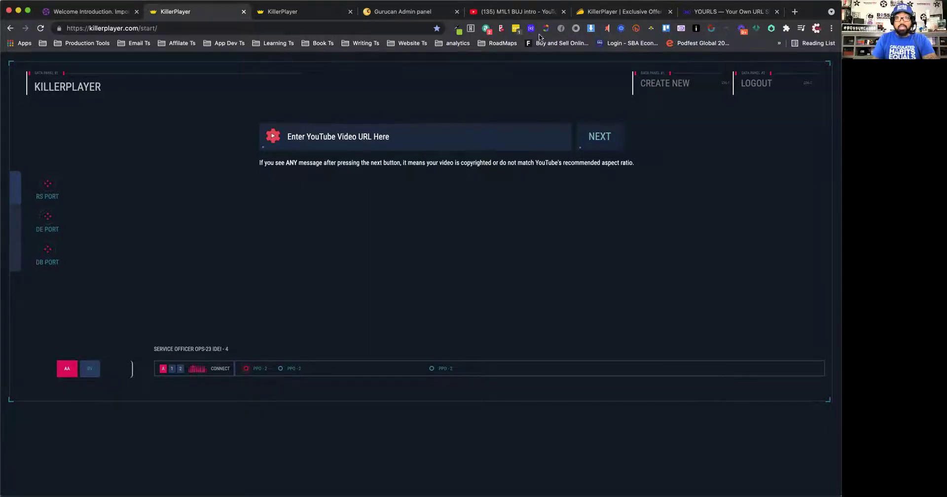
click(542, 13)
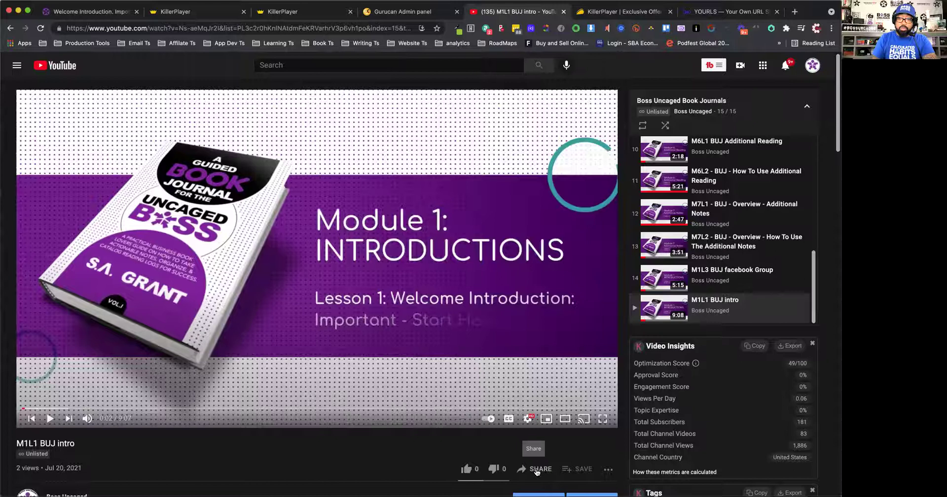
click(537, 471)
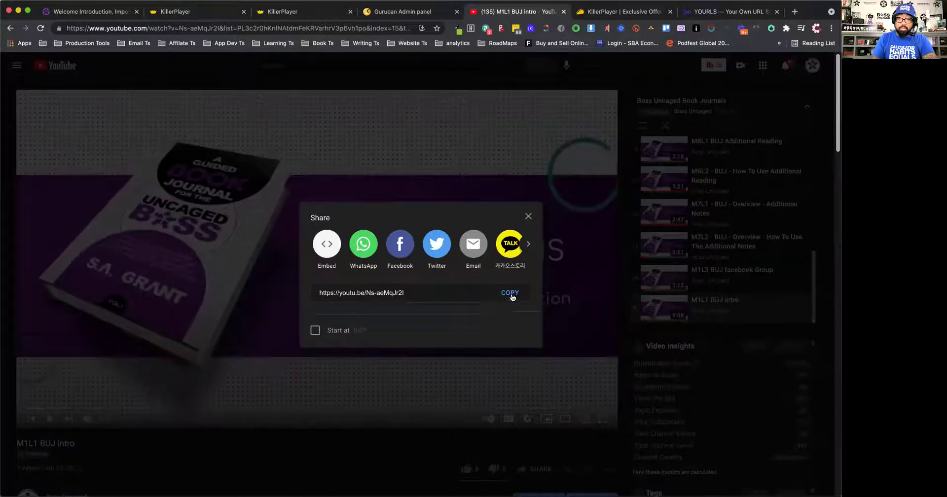
click(511, 295)
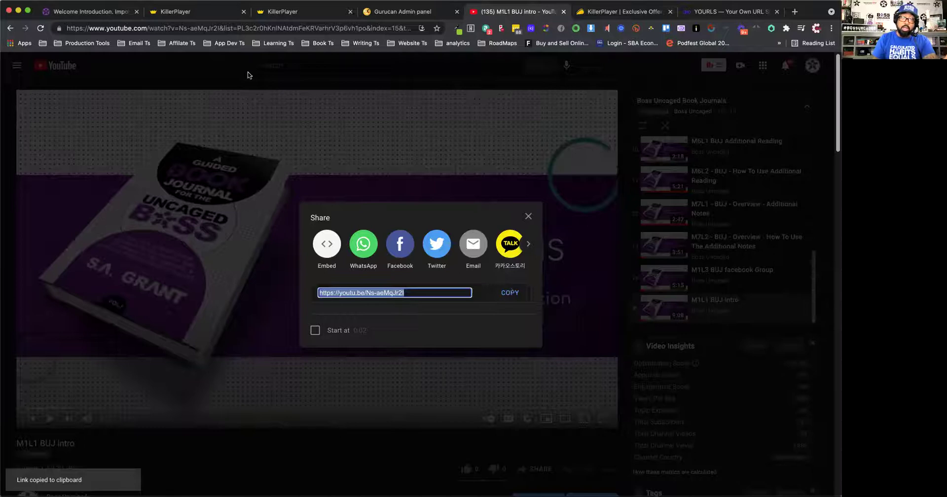
Step: Load the copied YouTube video link into KillerPlayer and proceed to the skin selection
click(194, 12)
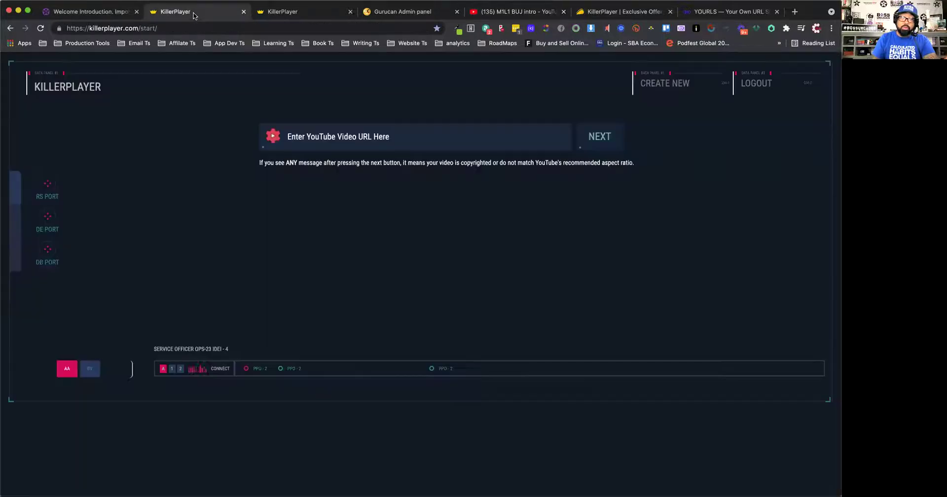
click(324, 140)
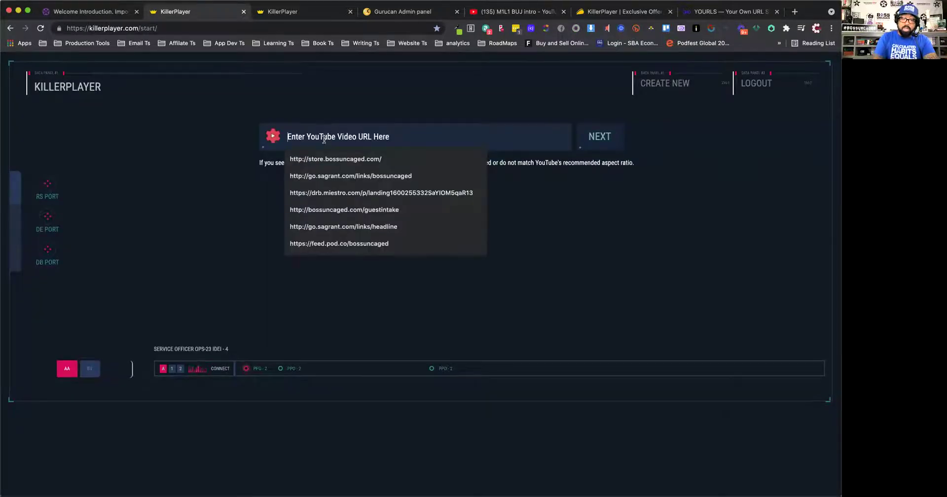
key(super+v)
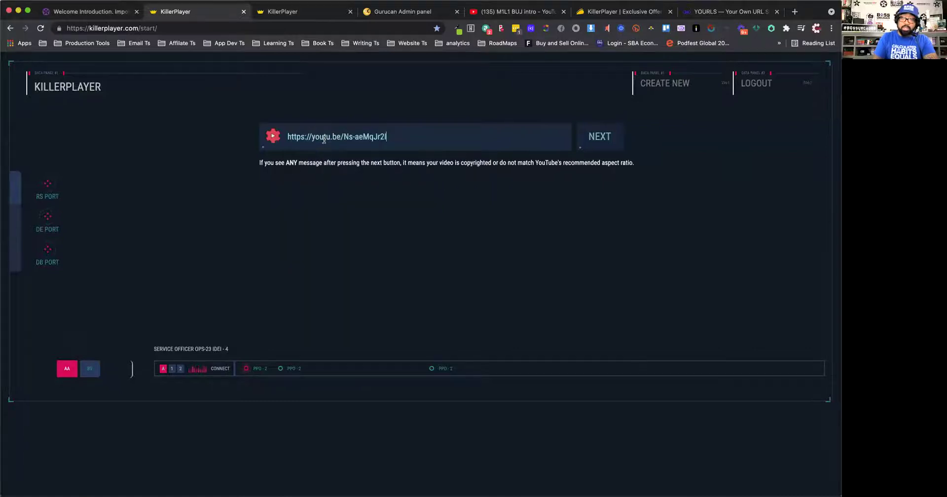
click(600, 139)
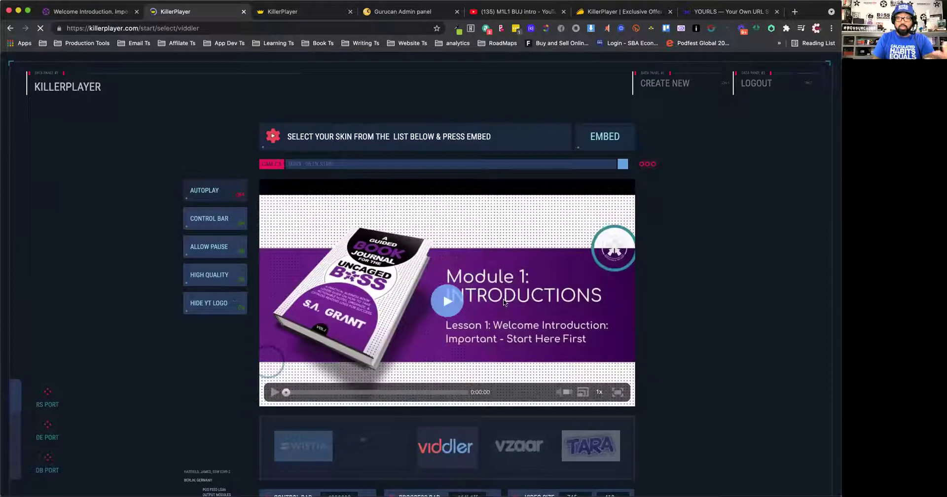
Step: Try the Viddler skin on the video player, and switch it to the Vimeo skin
scroll(424, 422, down, 5)
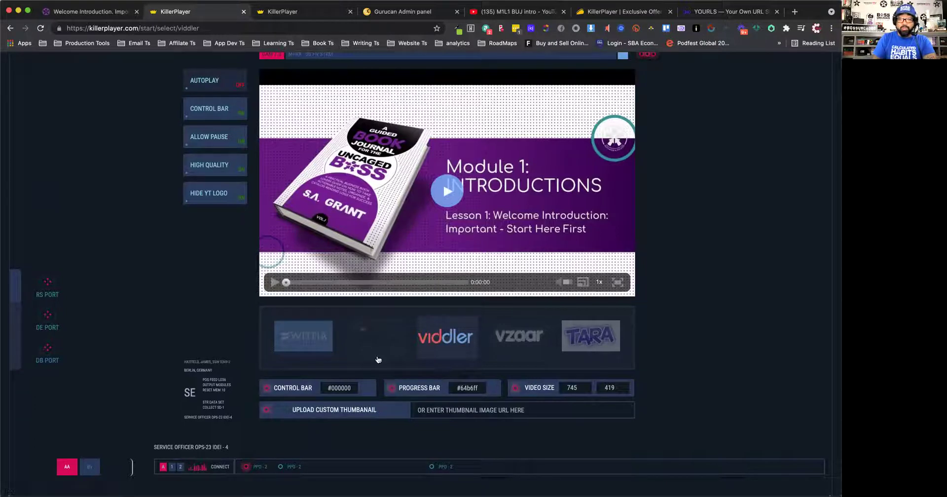
click(446, 346)
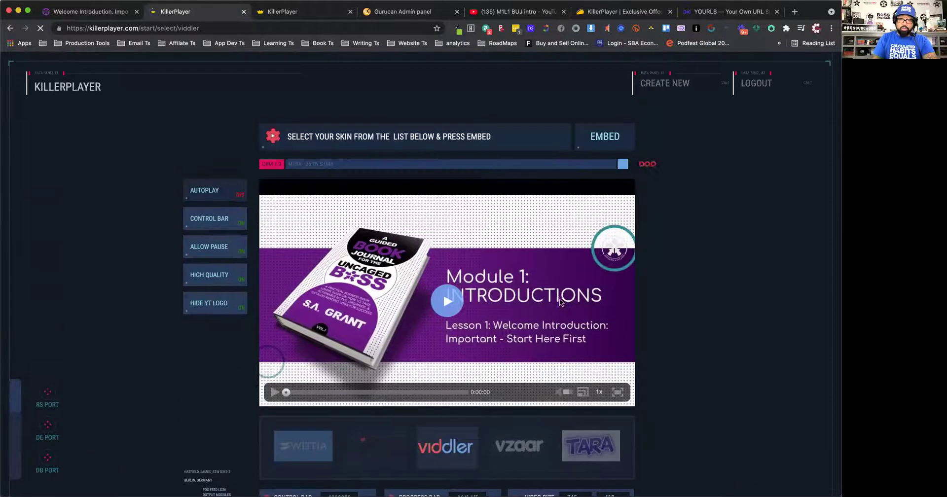
scroll(529, 393, down, 2)
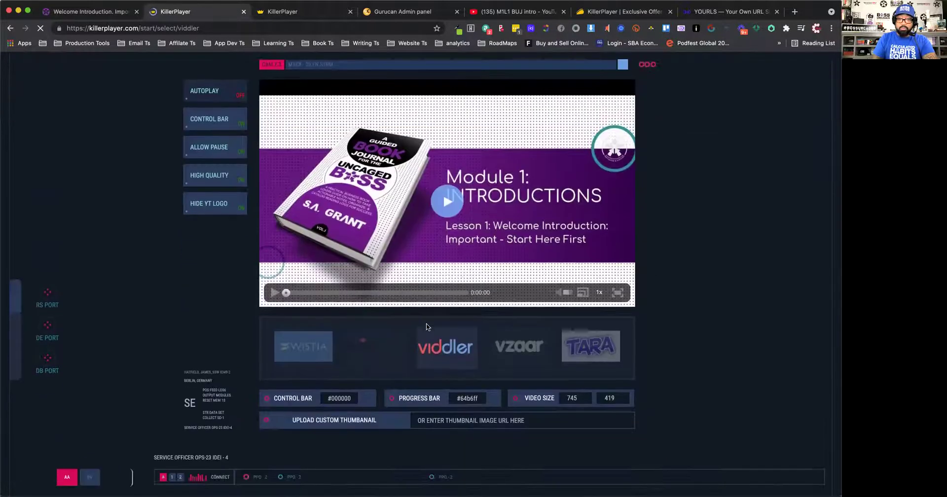
click(355, 354)
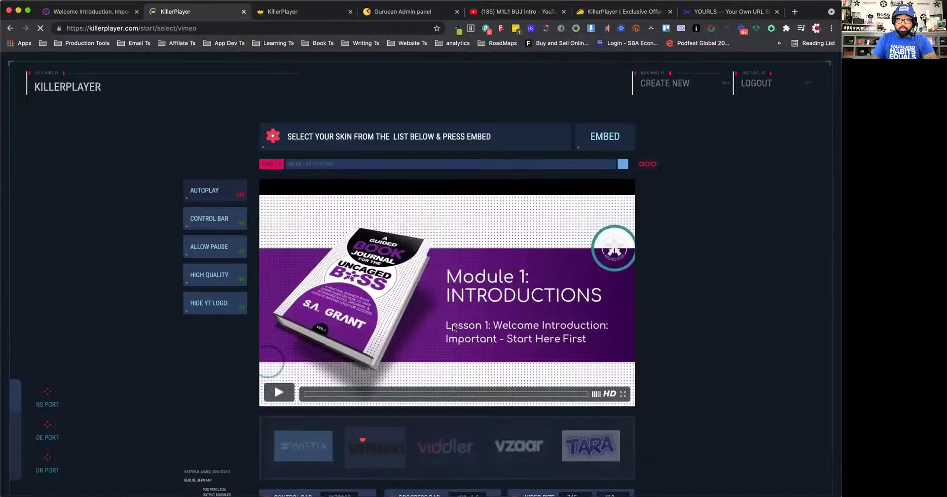
Step: Try #ffffff as the player's control bar colour, and settle on the red #f53131
scroll(452, 324, down, 3)
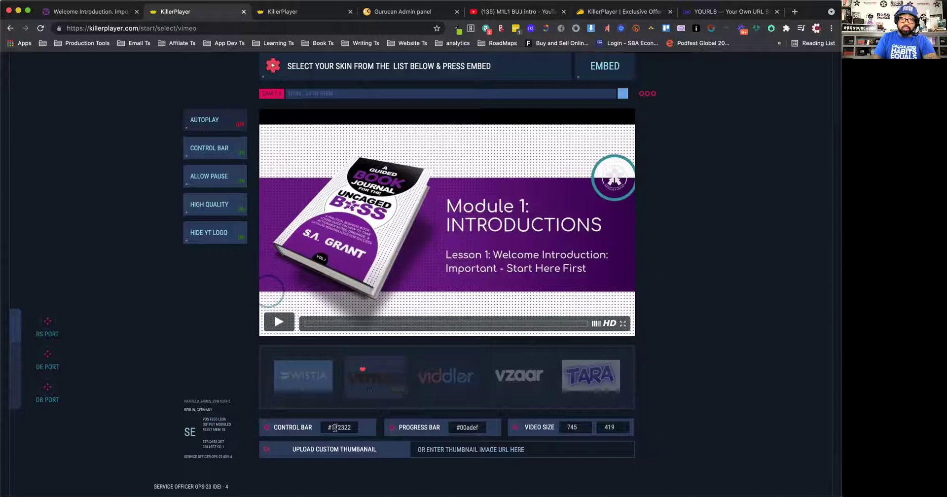
drag(331, 427, 356, 427)
text(ffffff)
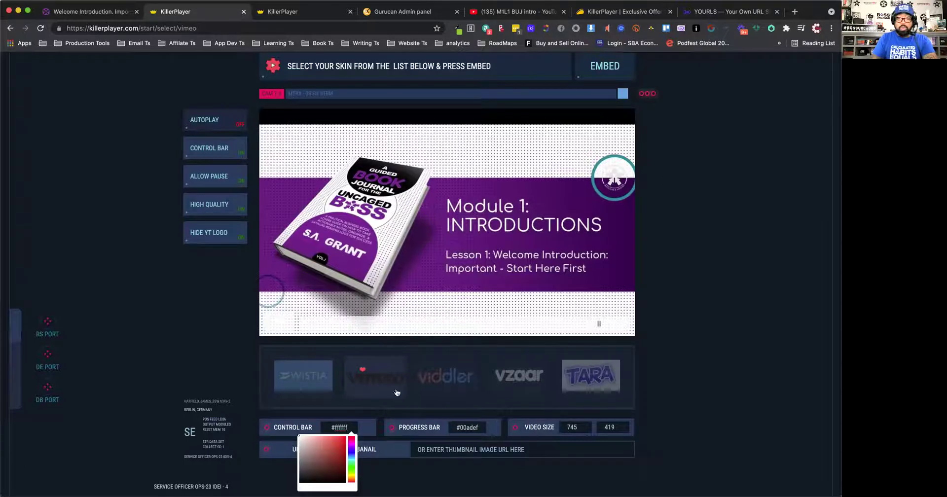
click(337, 438)
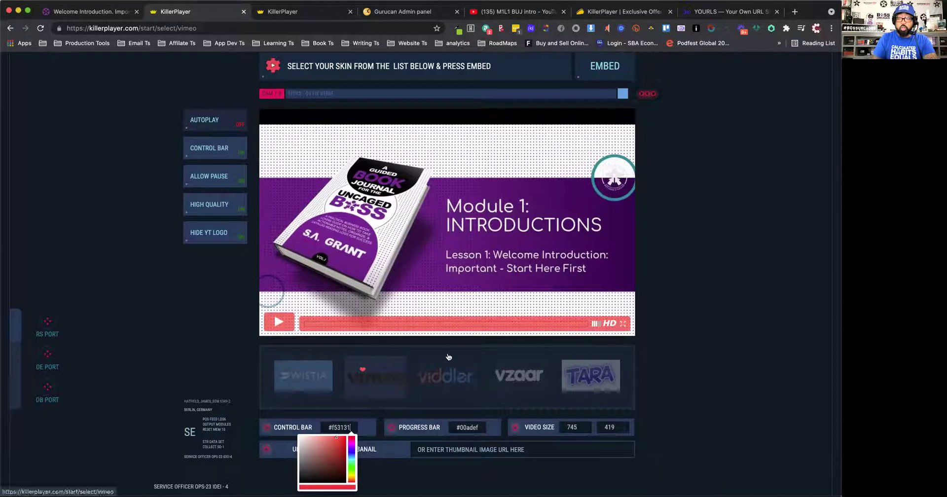
click(646, 341)
Step: Generate the embed code for the customised player and copy it
scroll(604, 241, up, 3)
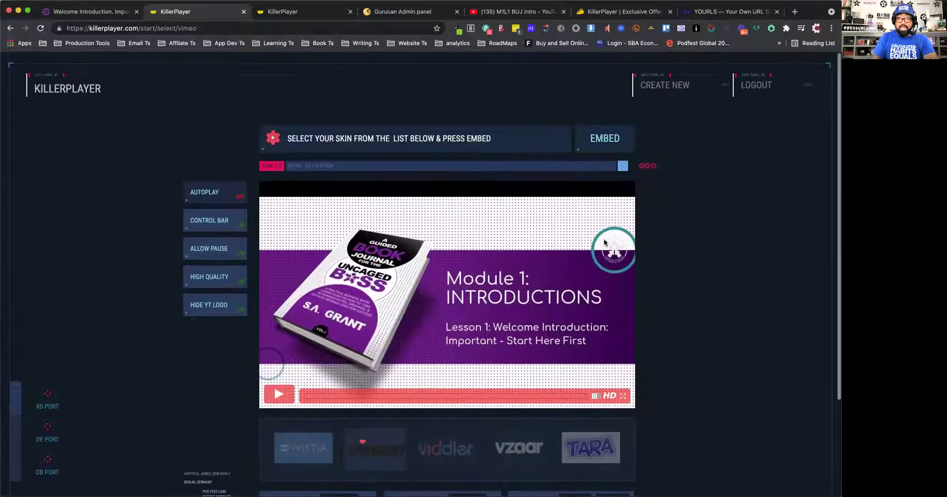
click(602, 136)
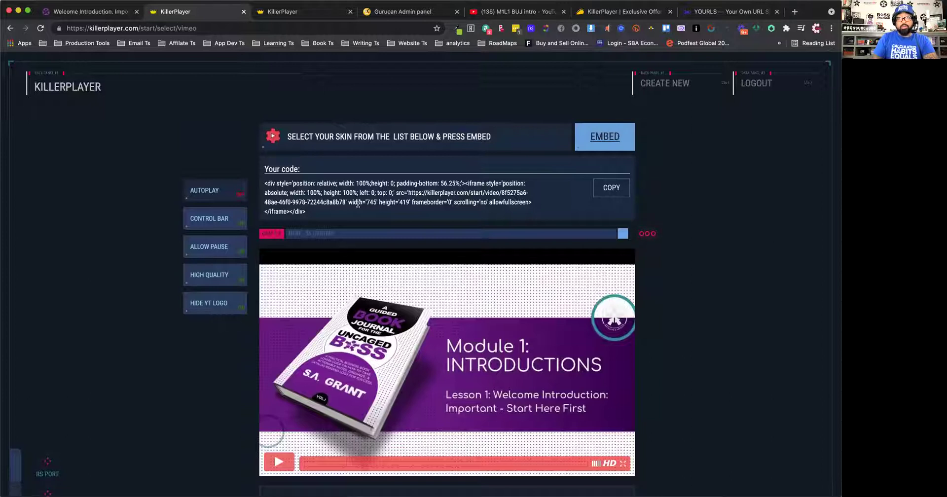
click(612, 188)
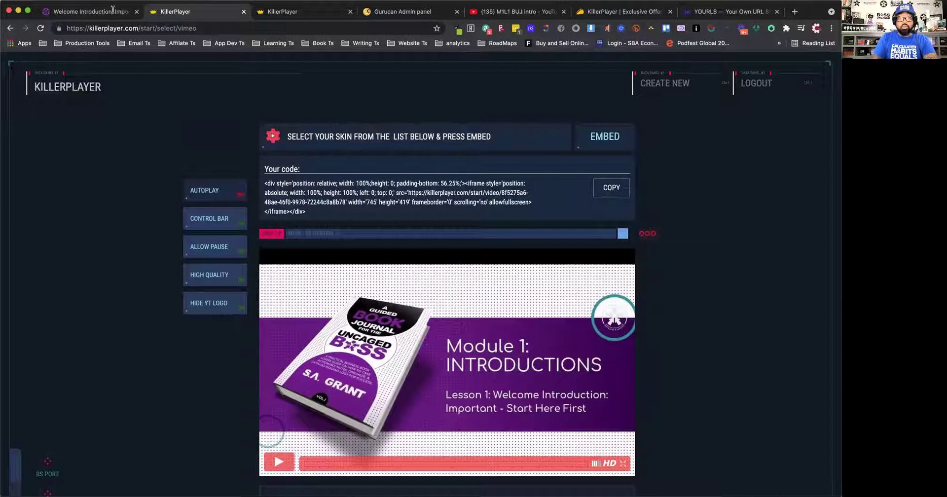
Step: Review the YouTube, HTML and video content blocks of Lesson 1 in the Gurucan admin panel, and open the lesson preview
click(394, 14)
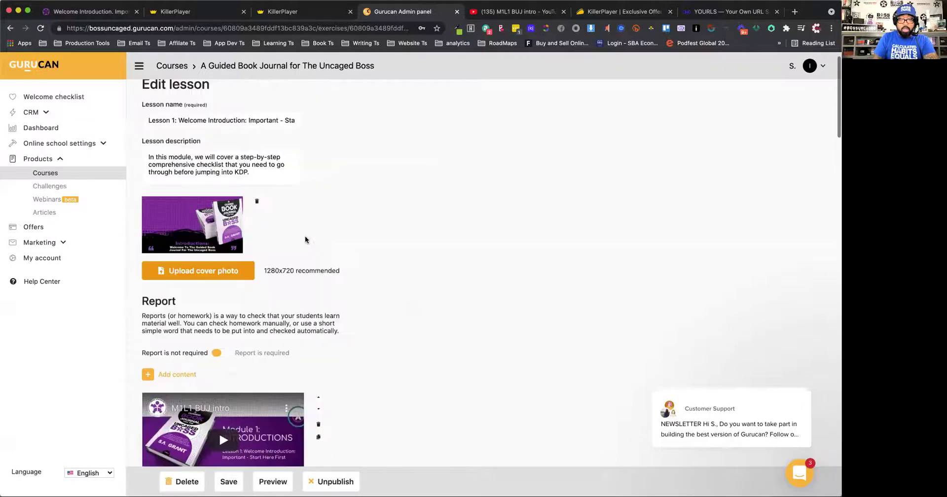
scroll(305, 235, down, 6)
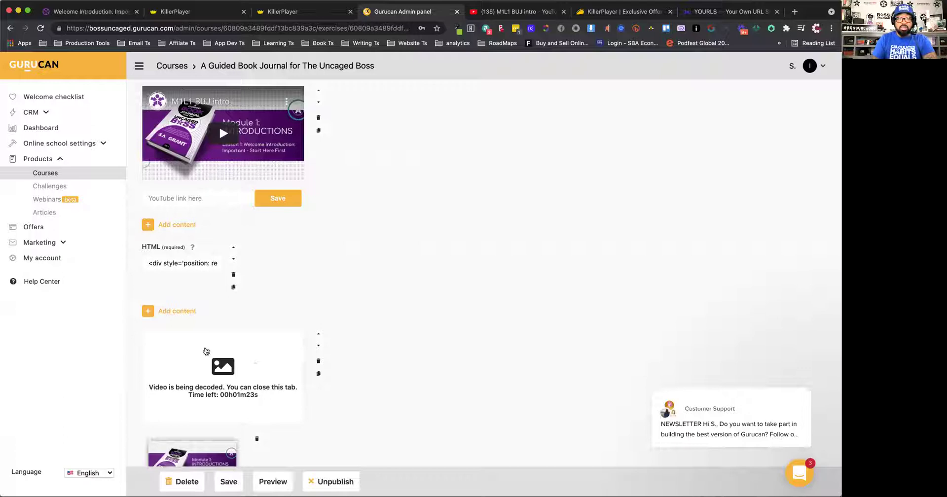
scroll(264, 371, down, 2)
scroll(264, 370, down, 1)
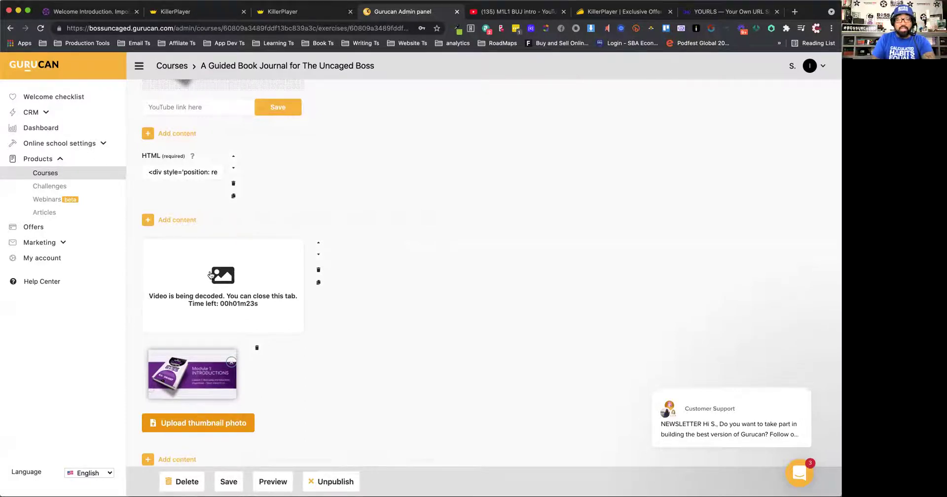
scroll(210, 275, up, 6)
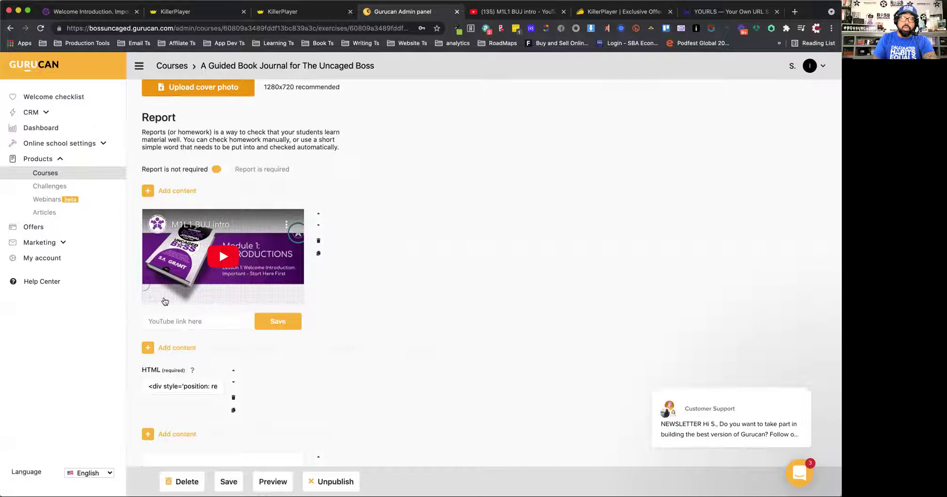
scroll(162, 301, down, 2)
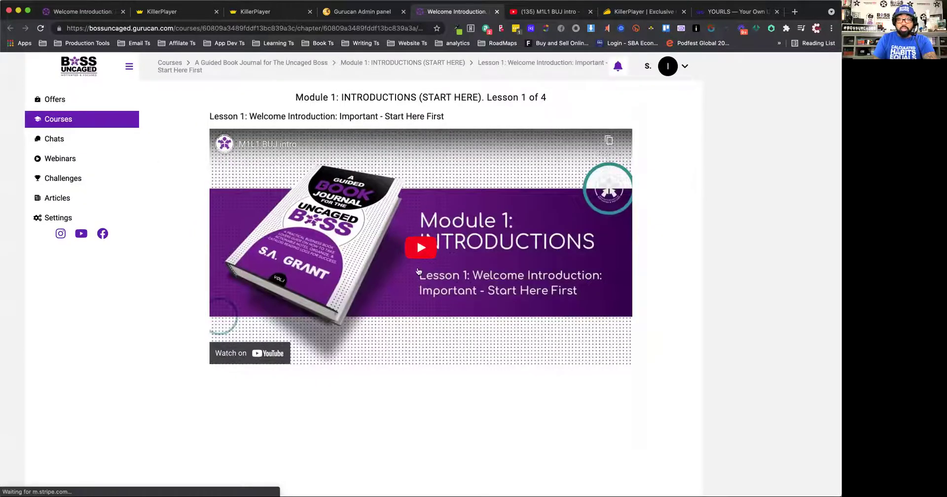
Step: Compare the YouTube embed with the custom-skinned player in the lesson preview, and look over the text below them
scroll(336, 257, down, 1)
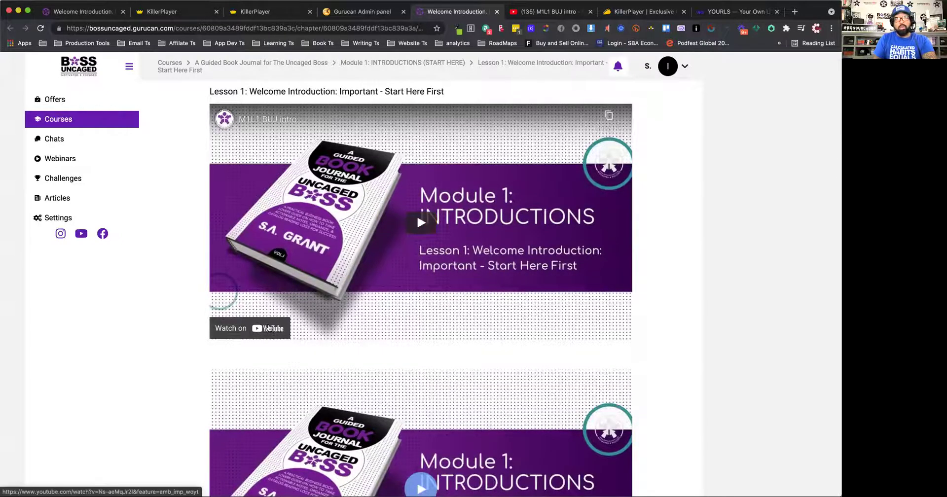
scroll(268, 328, down, 5)
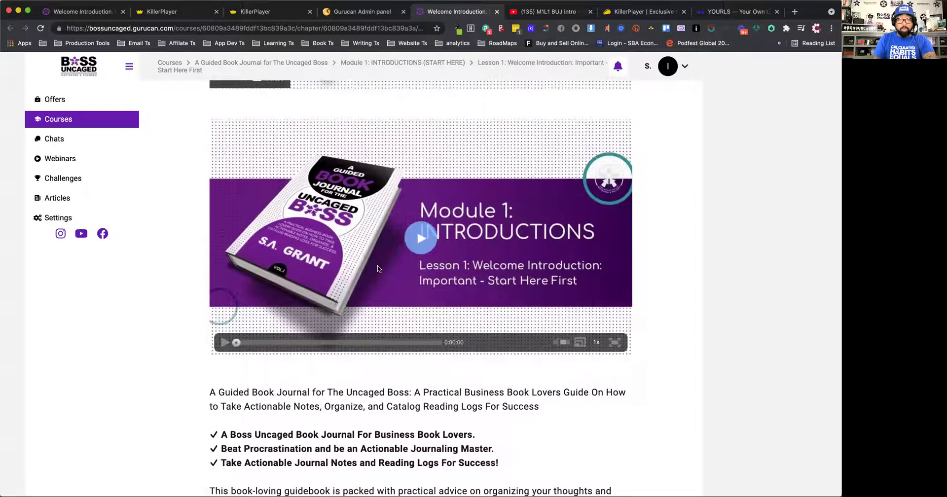
scroll(377, 317, down, 10)
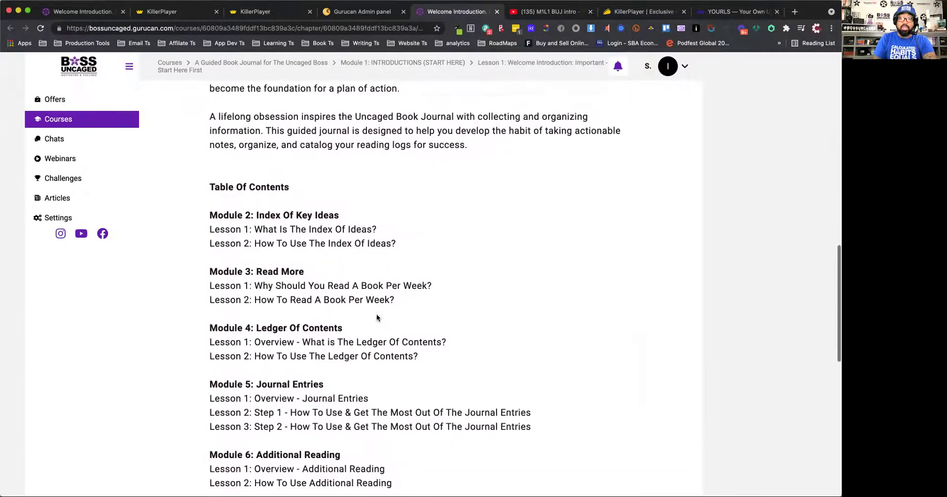
scroll(377, 313, up, 10)
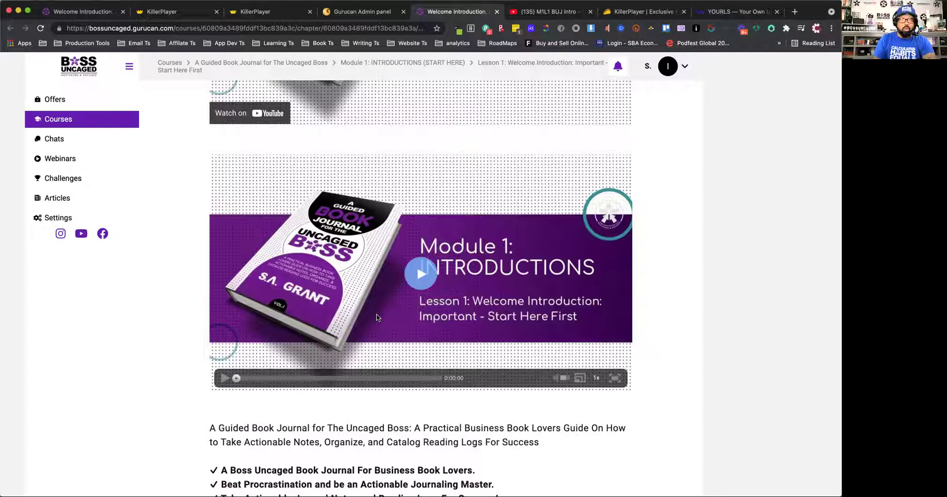
scroll(380, 244, up, 3)
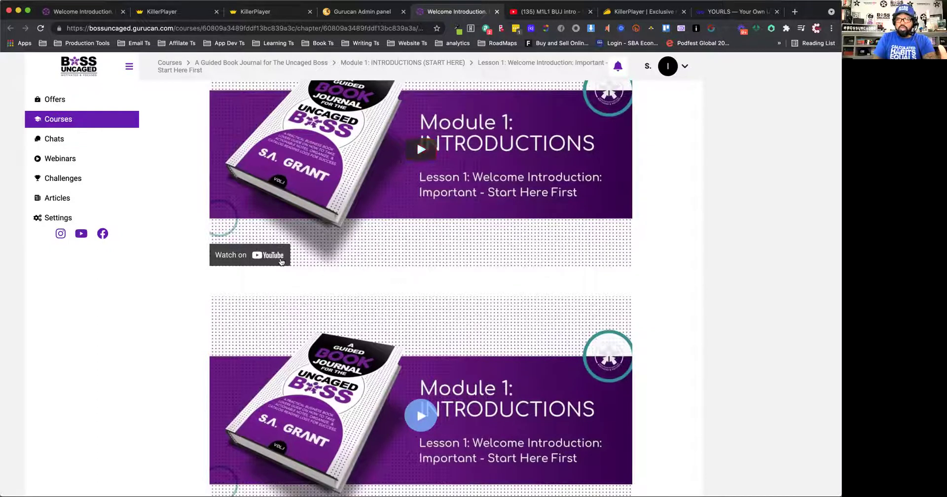
scroll(250, 262, down, 5)
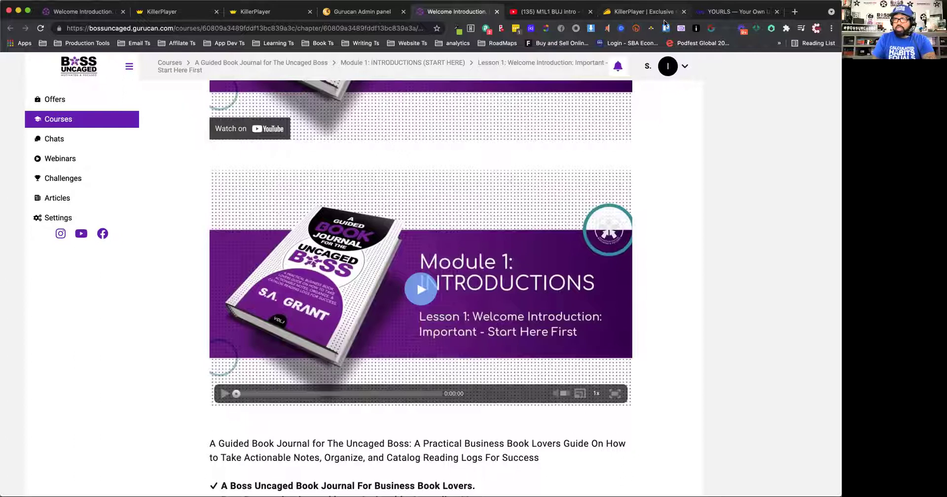
Step: Switch to the KillerPlayer deal page on AppSumo
click(649, 14)
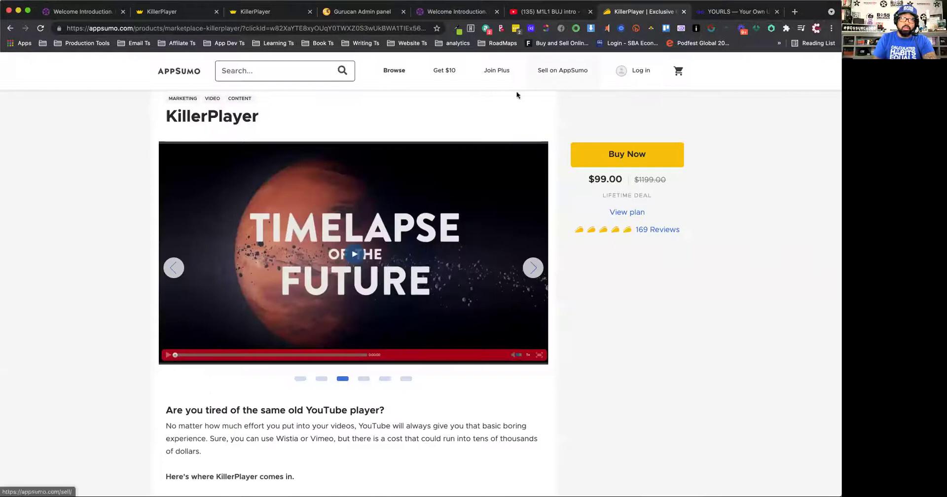